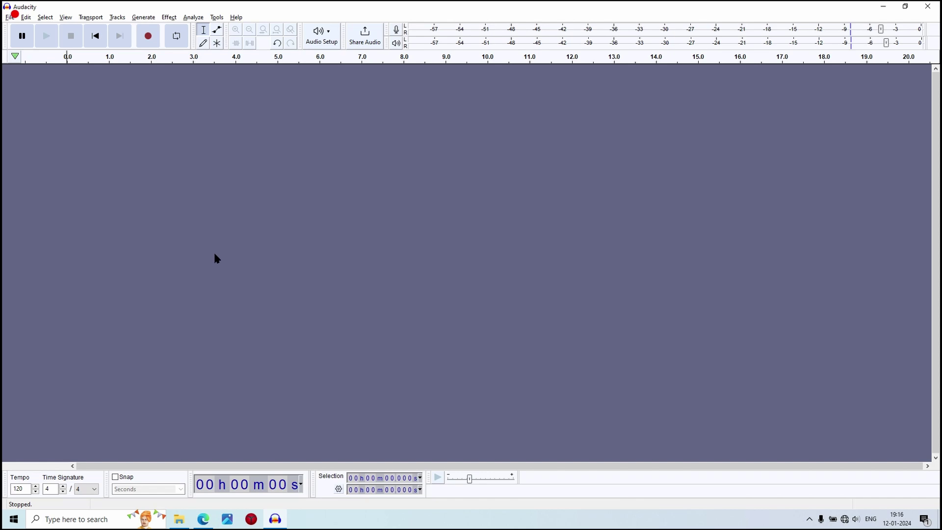
Step: Record a voice clip about 29 s long and trim its end to about 28 s
{"action": "left_click", "coordinate": [151, 35]}
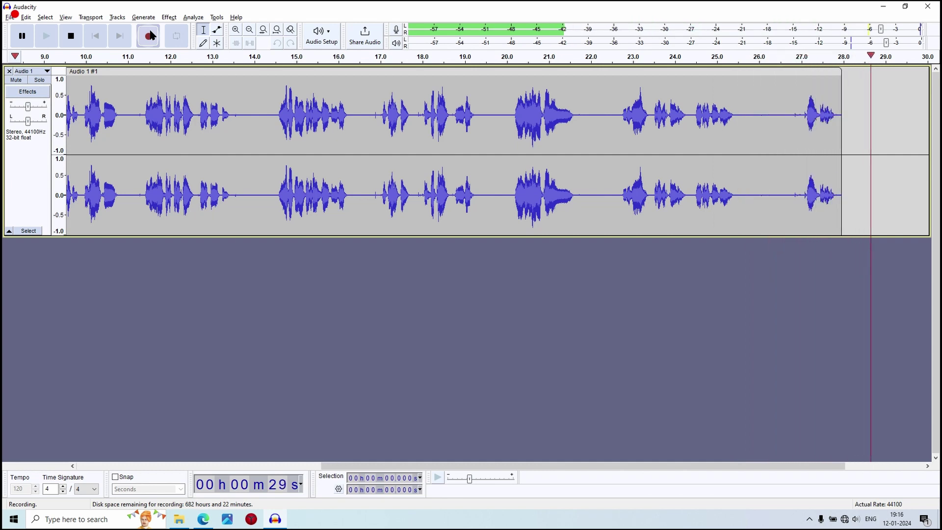
{"action": "key", "text": "space"}
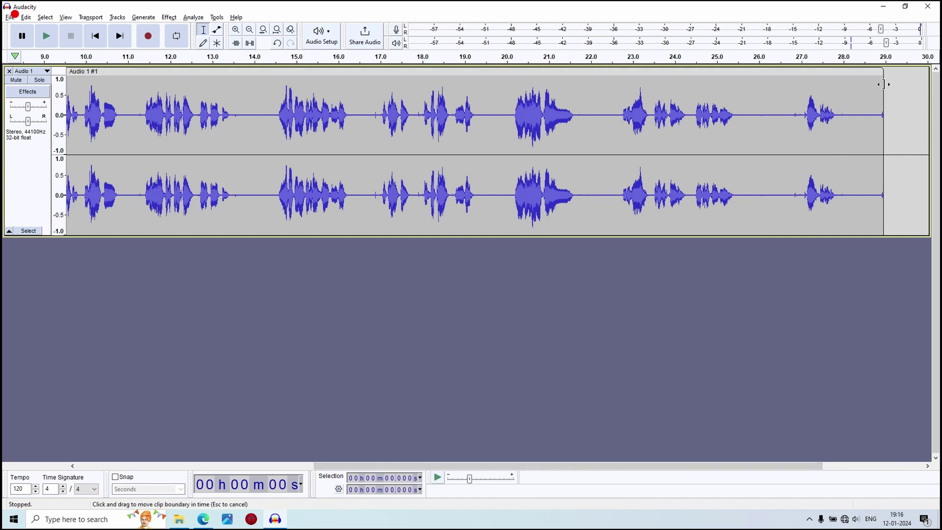
{"action": "left_click_drag", "start_coordinate": [880, 85], "coordinate": [844, 85]}
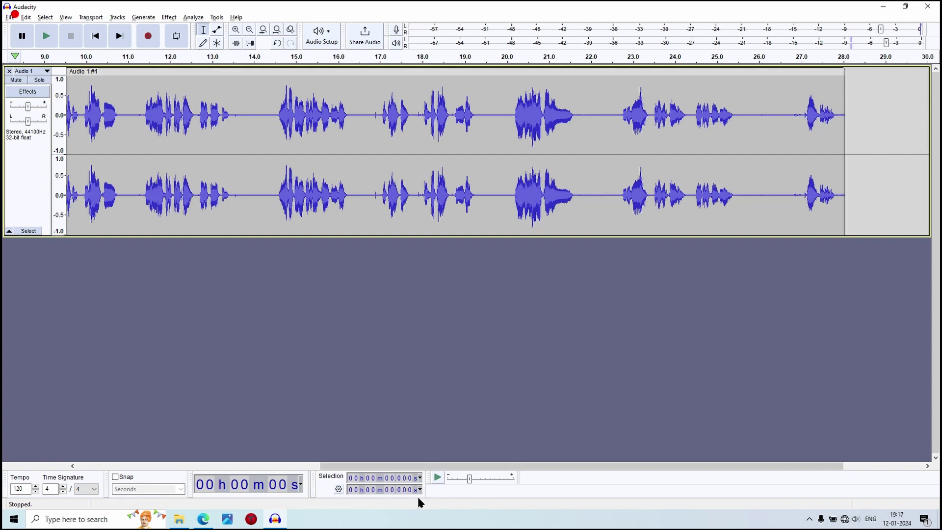
Step: Examine the silent gaps in the recording and play it from about 0.65 s
{"action": "left_click_drag", "start_coordinate": [435, 469], "coordinate": [94, 470]}
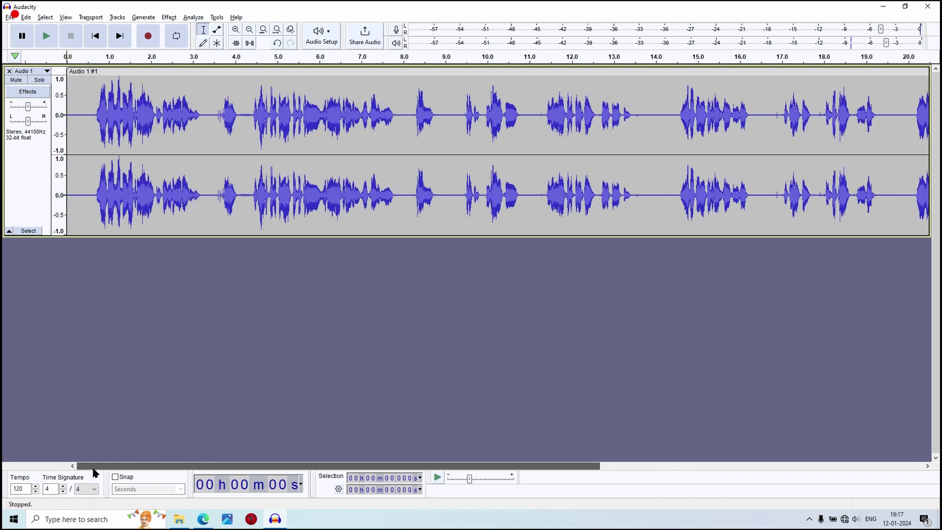
{"action": "left_click_drag", "start_coordinate": [449, 117], "coordinate": [456, 118]}
{"action": "left_click_drag", "start_coordinate": [646, 117], "coordinate": [667, 123]}
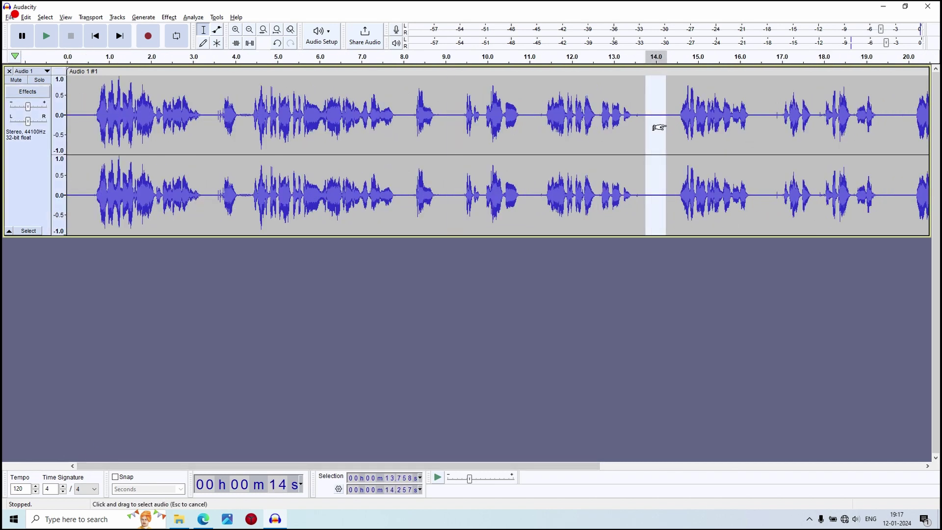
{"action": "left_click", "coordinate": [95, 123]}
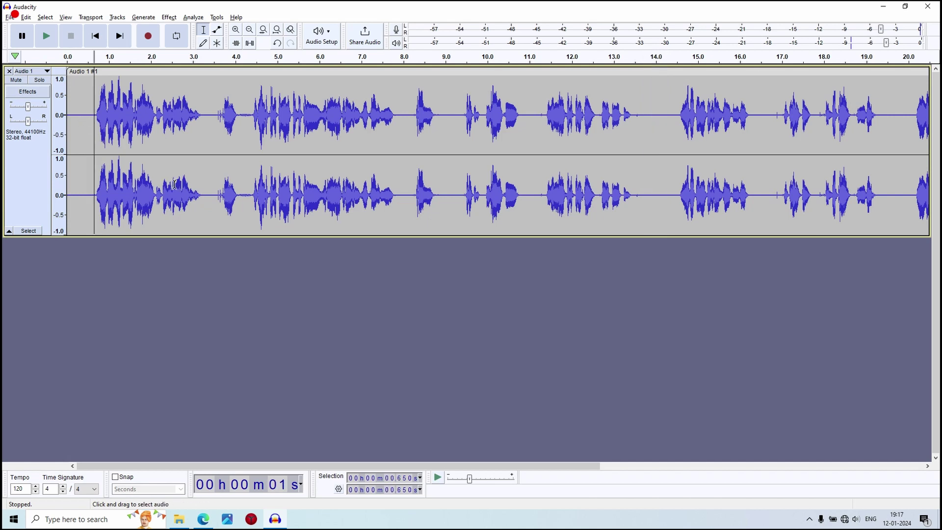
{"action": "key", "text": "space"}
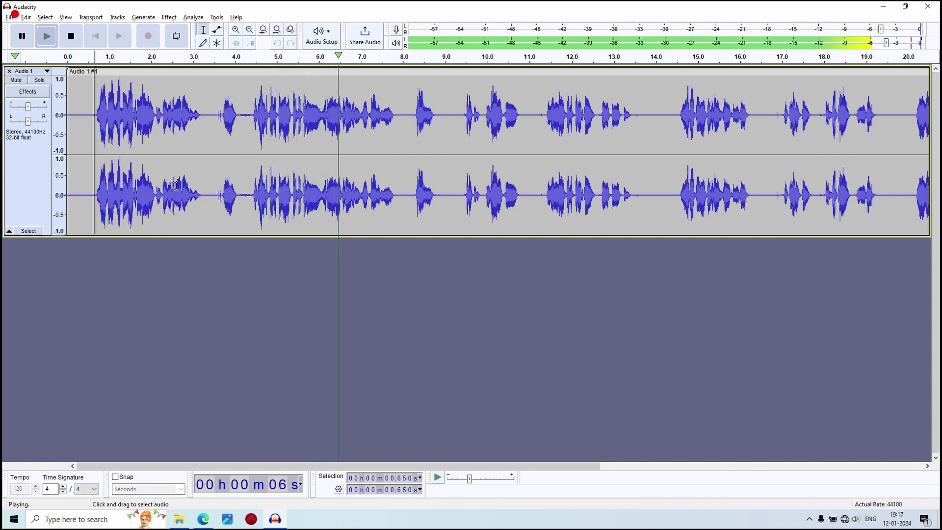
{"action": "key", "text": "space"}
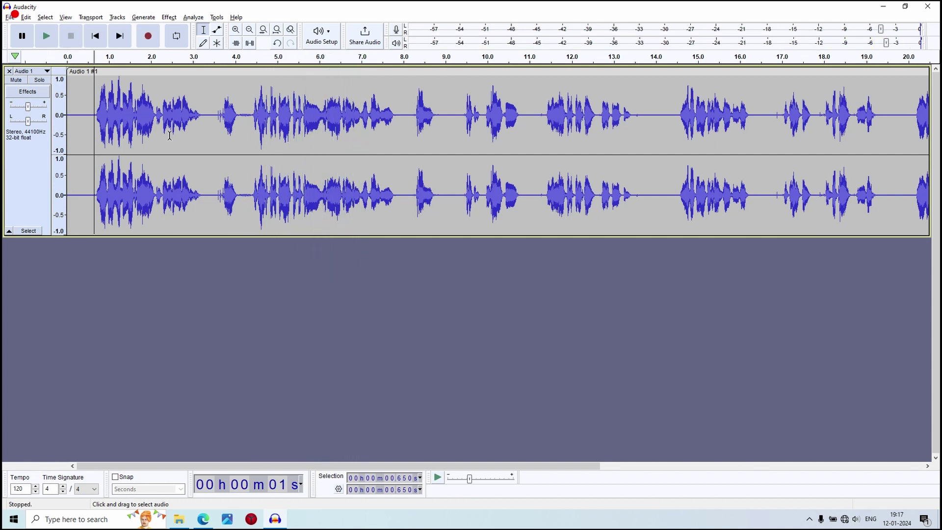
Step: Play the recording from about 10 s to hear the pauses between the words
{"action": "left_click", "coordinate": [202, 117]}
{"action": "left_click", "coordinate": [488, 110]}
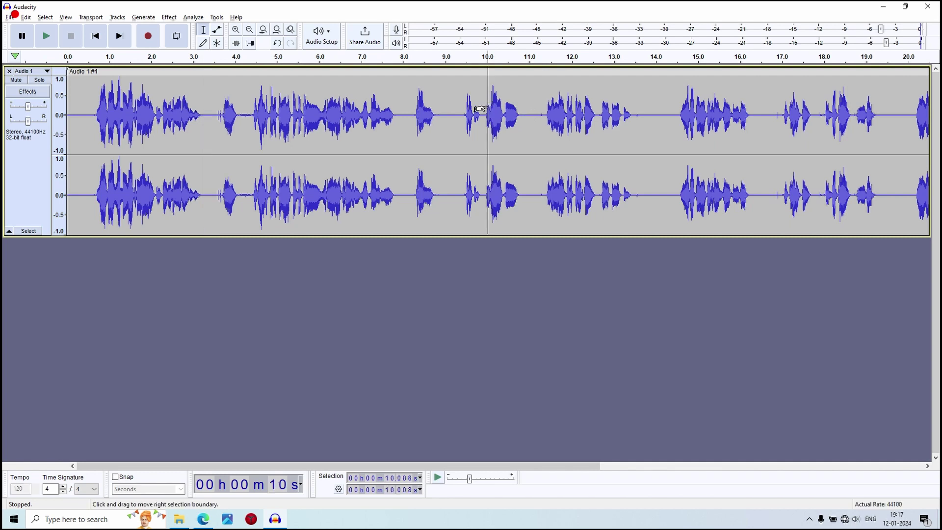
{"action": "key", "text": "space"}
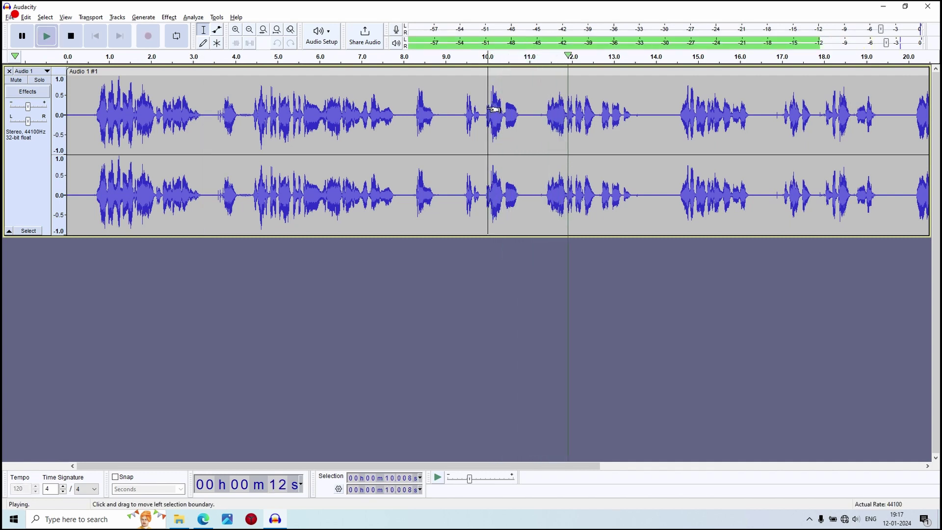
{"action": "key", "text": "space"}
{"action": "key", "text": "space"}
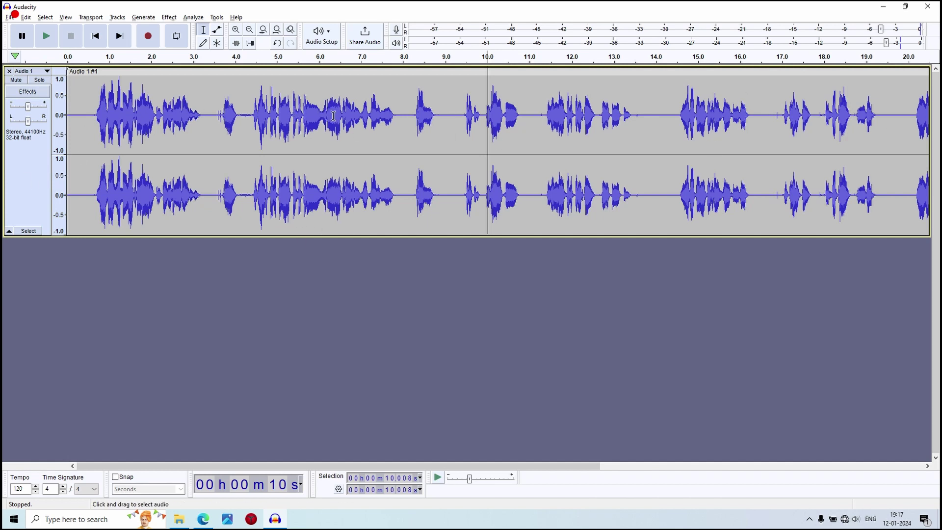
{"action": "left_click_drag", "start_coordinate": [75, 116], "coordinate": [92, 127]}
{"action": "key", "text": "ctrl+z"}
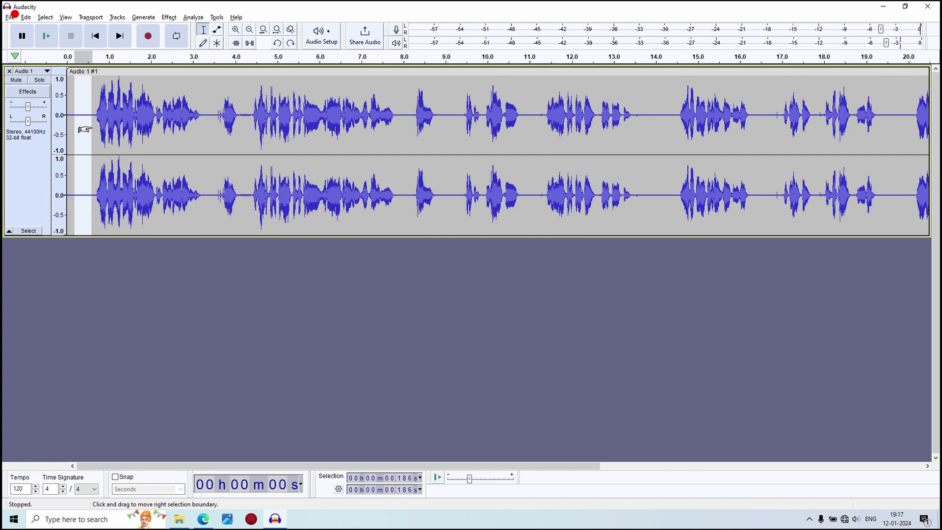
{"action": "key", "text": "ctrl+y"}
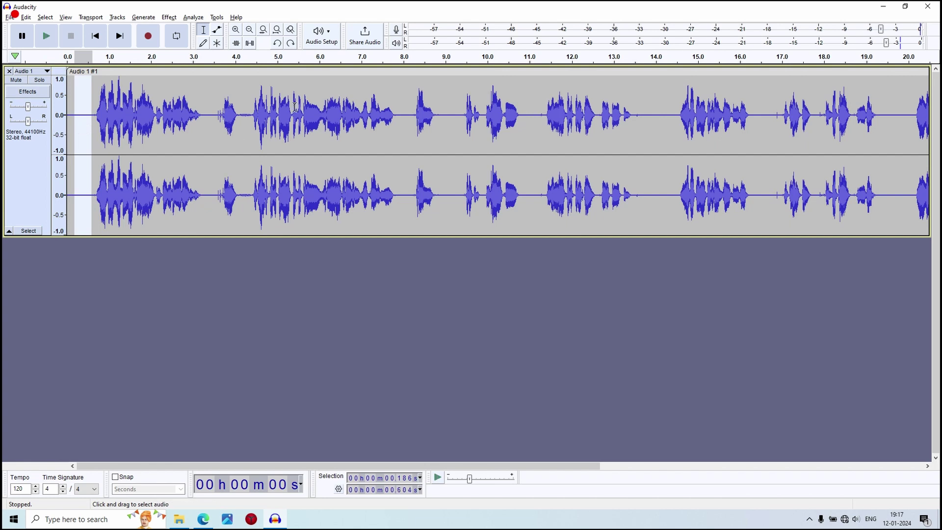
Step: Apply Truncate Silence to the whole clip with threshold -27 dB, duration 0.5 s, Truncate Detected Silence to 0.3 s, and tracks truncated independently
{"action": "left_click", "coordinate": [272, 71]}
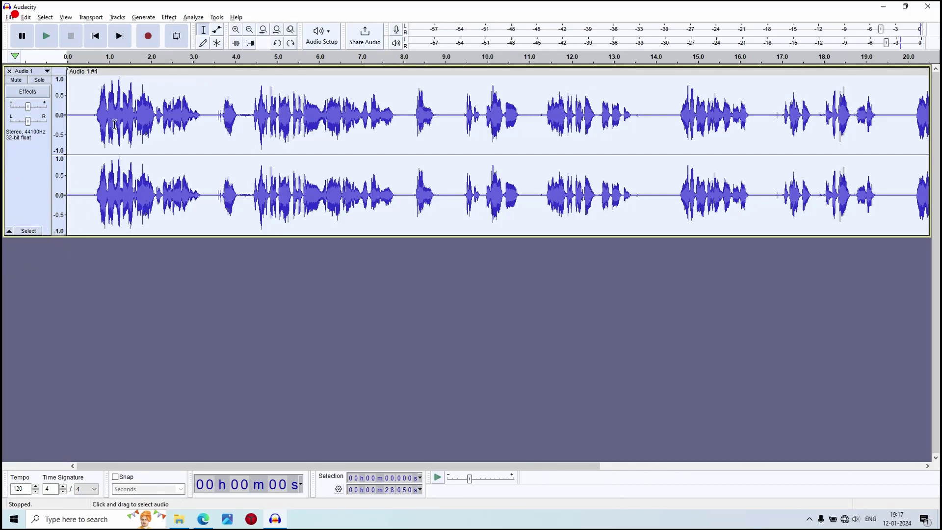
{"action": "left_click", "coordinate": [170, 18]}
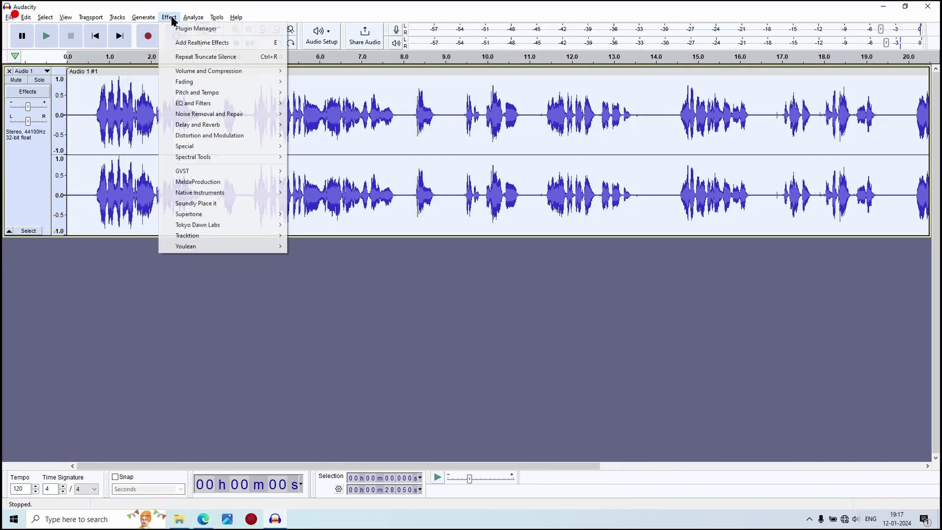
{"action": "mouse_move", "coordinate": [188, 147]}
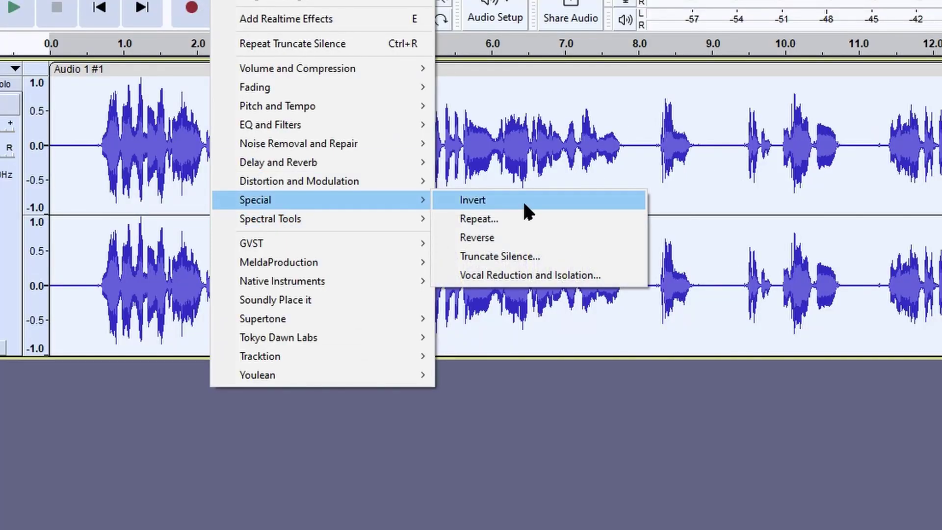
{"action": "left_click", "coordinate": [569, 260]}
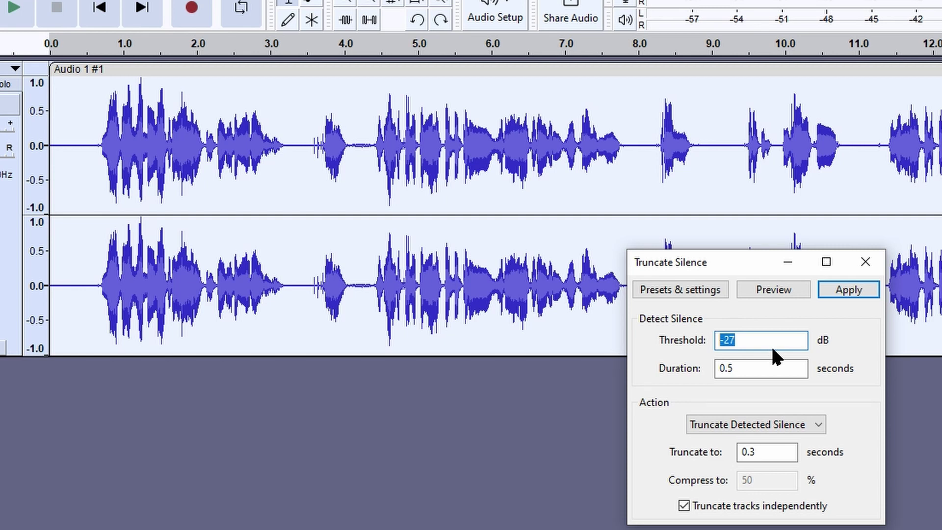
{"action": "left_click", "coordinate": [820, 293]}
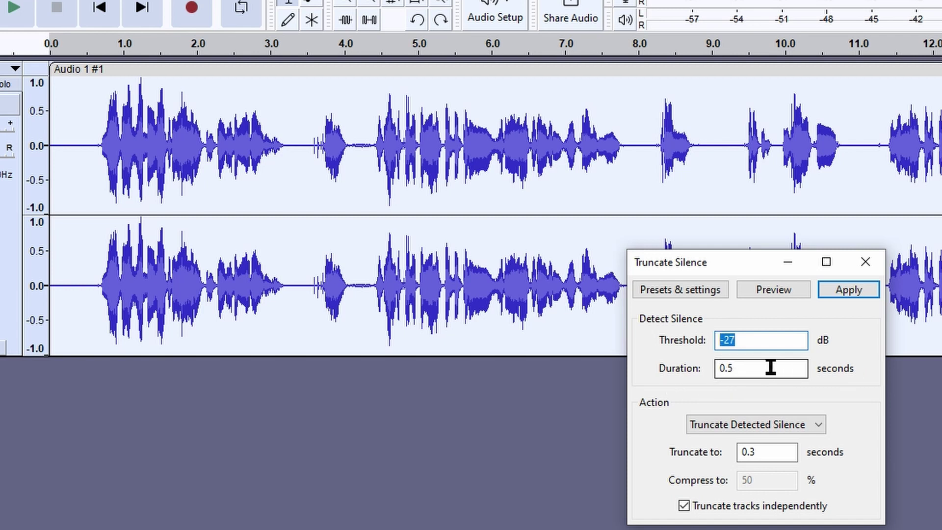
{"action": "left_click", "coordinate": [701, 146]}
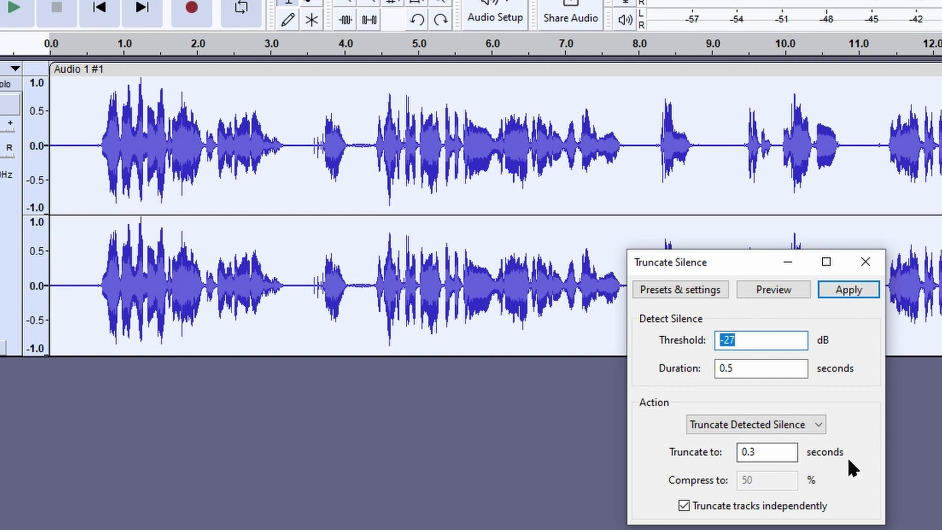
{"action": "left_click", "coordinate": [818, 423]}
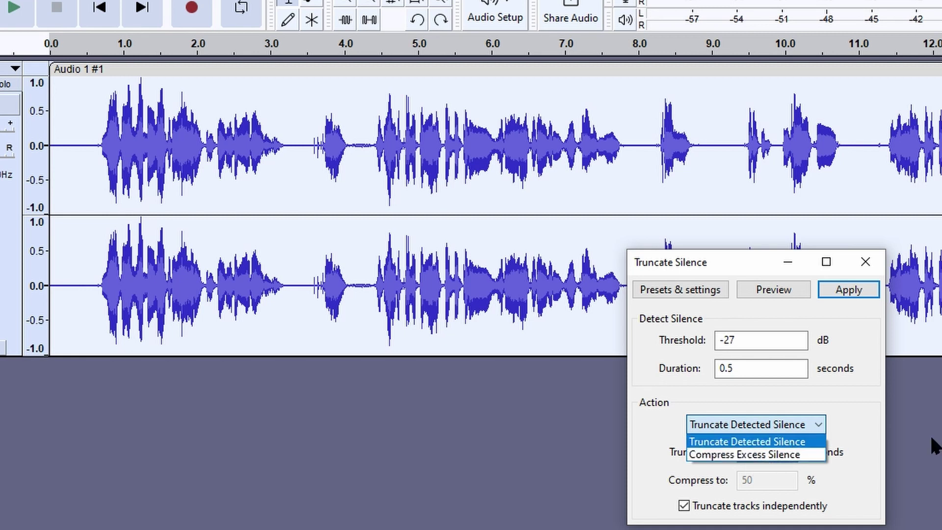
{"action": "left_click", "coordinate": [792, 441]}
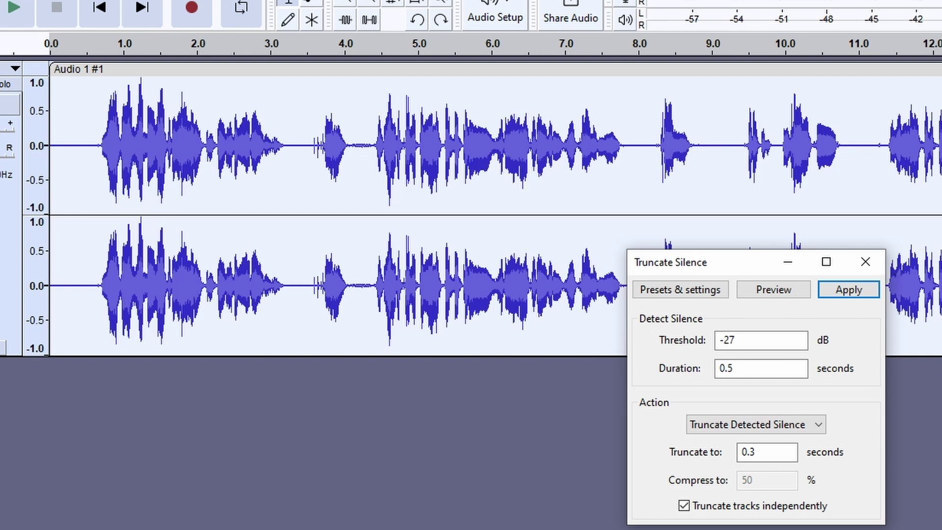
{"action": "left_click", "coordinate": [840, 288]}
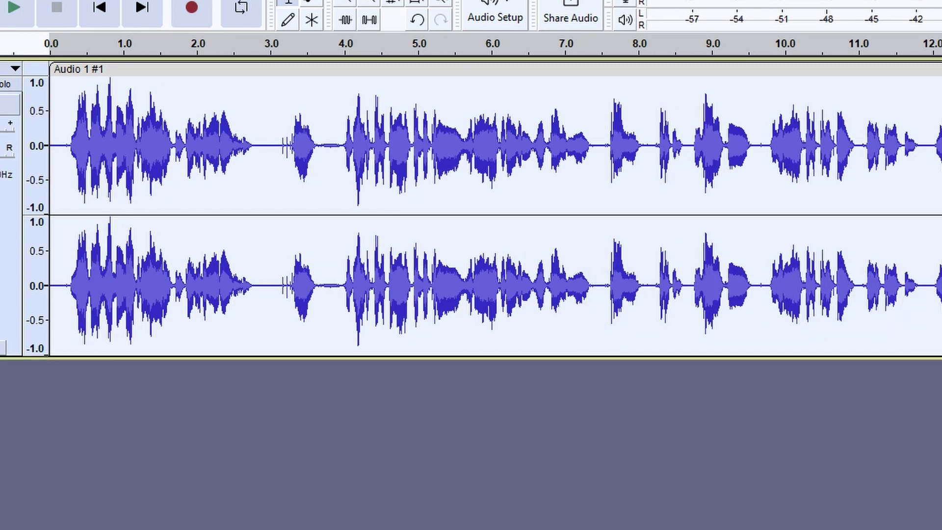
Step: Check the shortened clip through to its end and play it from about 0.15 s
{"action": "scroll", "coordinate": [490, 211], "scroll_direction": "right", "scroll_amount": 5}
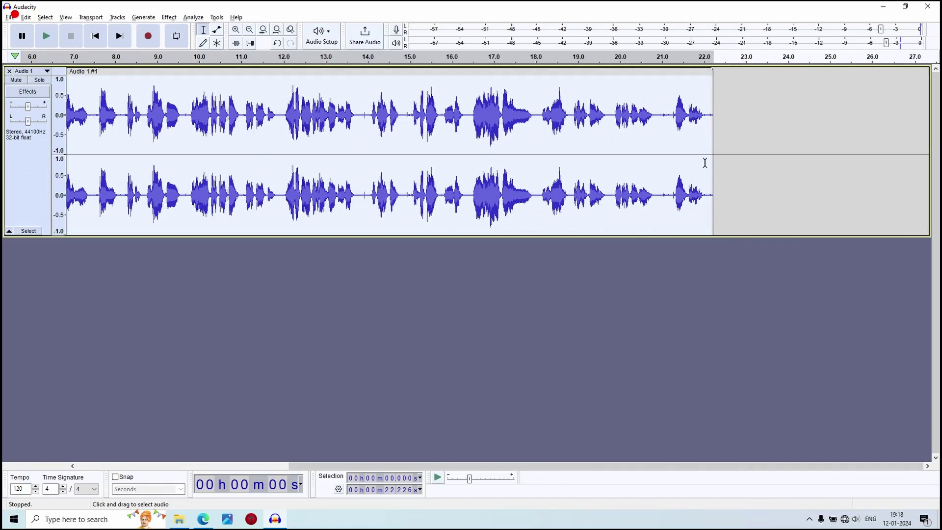
{"action": "left_click_drag", "start_coordinate": [590, 465], "coordinate": [257, 488]}
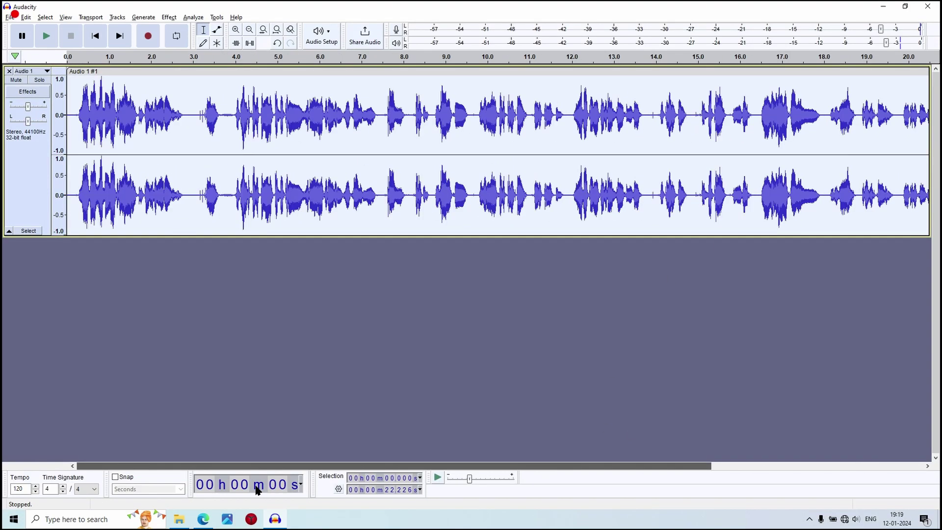
{"action": "left_click", "coordinate": [74, 107]}
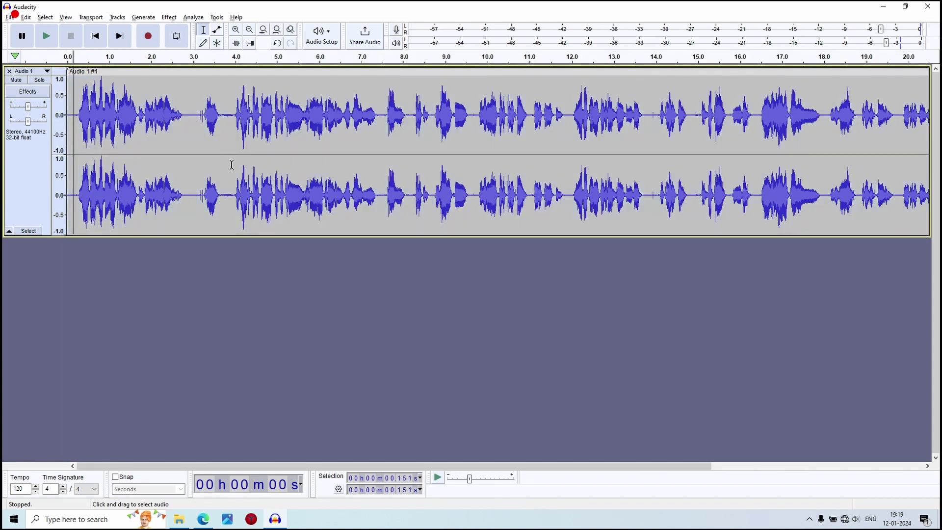
{"action": "key", "text": "space"}
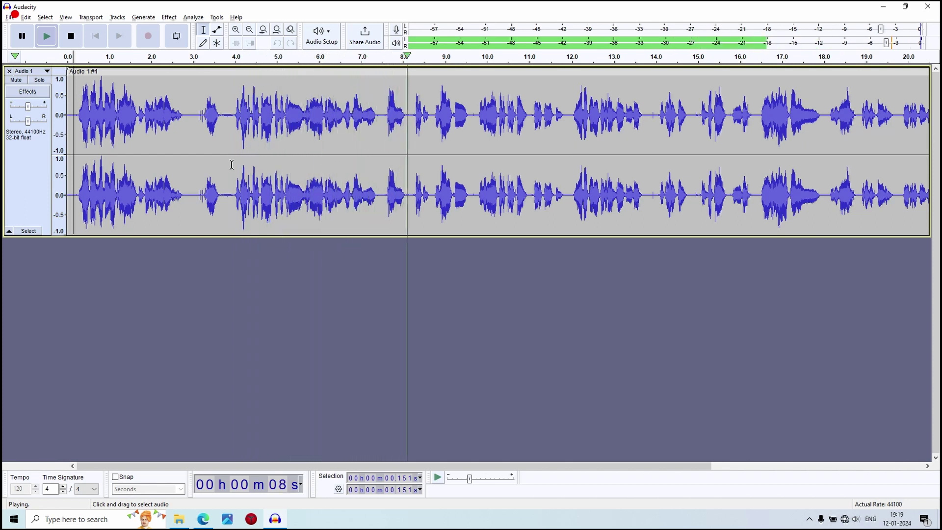
{"action": "key", "text": "space"}
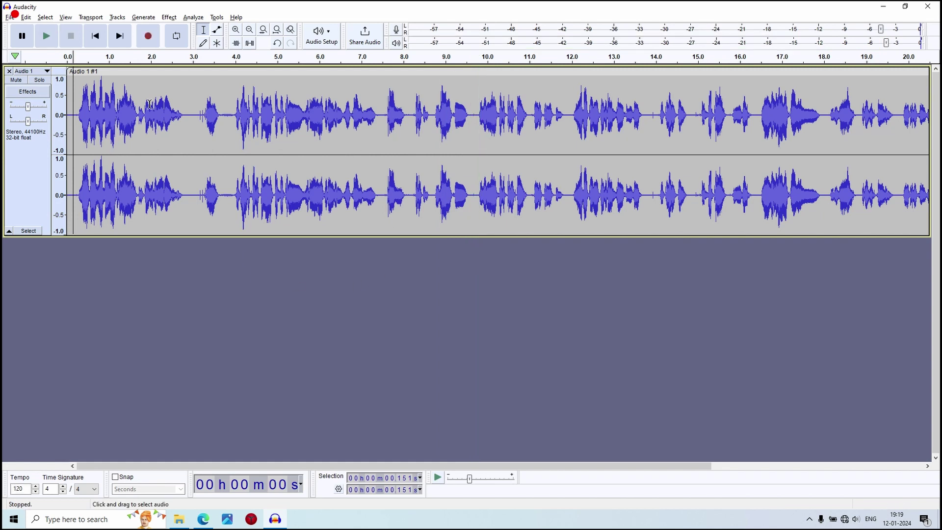
{"action": "left_click", "coordinate": [168, 18]}
{"action": "mouse_move", "coordinate": [199, 146]}
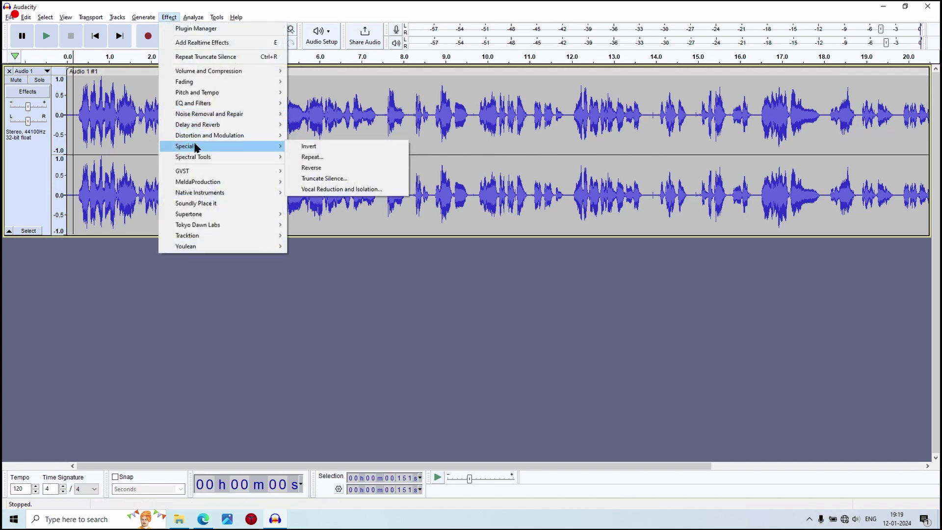
{"action": "left_click", "coordinate": [354, 180]}
{"action": "left_click", "coordinate": [574, 276]}
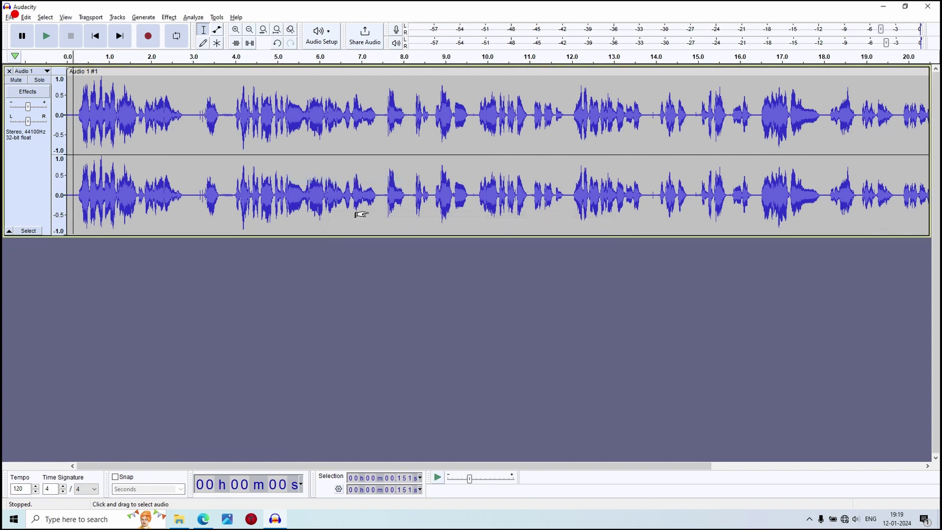
Step: Apply Truncate Silence to the whole clip again with the threshold set to -24 dB
{"action": "key", "text": "ctrl+a"}
{"action": "left_click", "coordinate": [169, 17]}
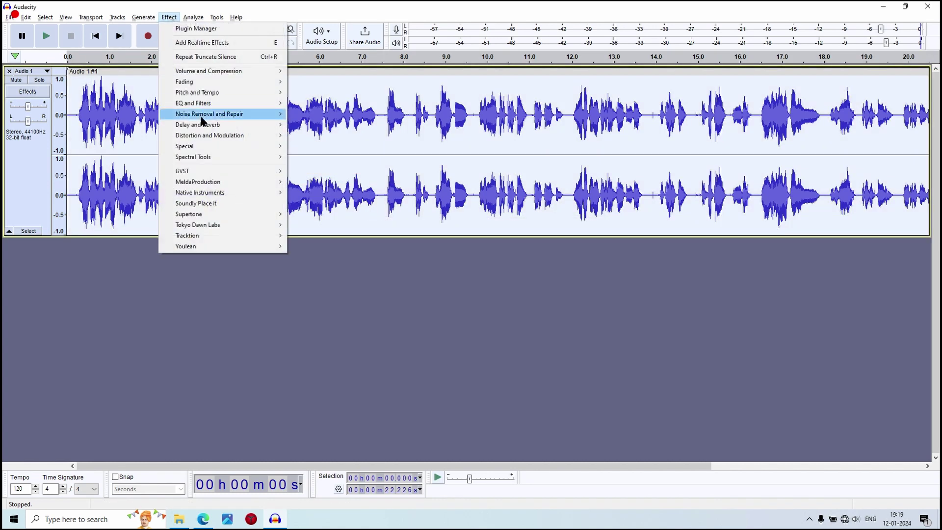
{"action": "mouse_move", "coordinate": [257, 149]}
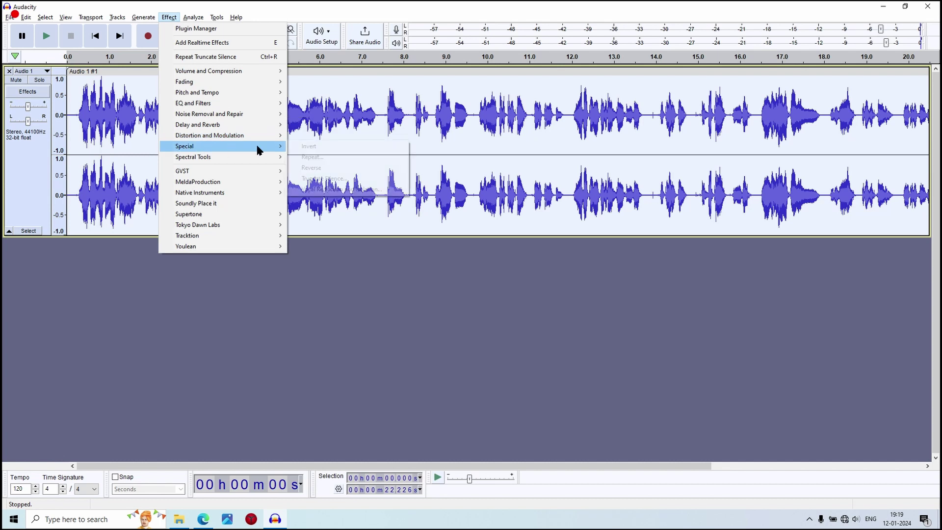
{"action": "left_click", "coordinate": [330, 179]}
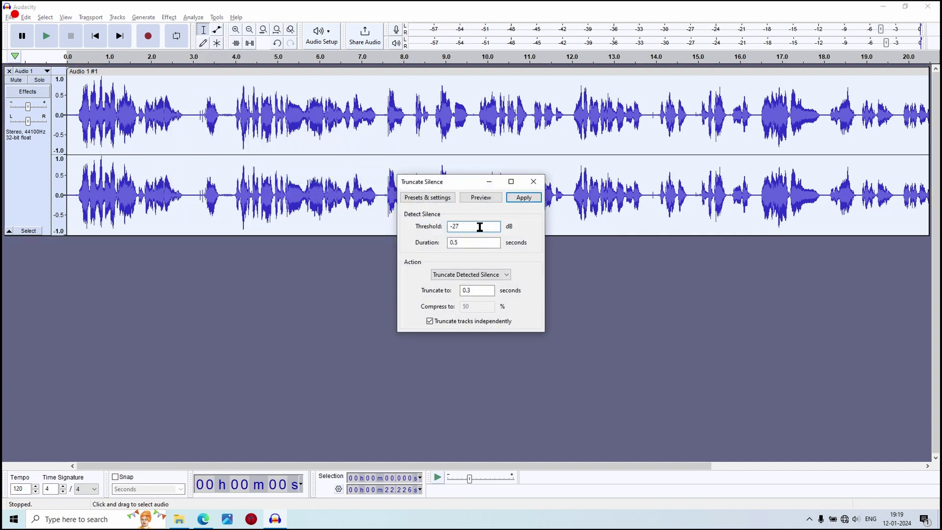
{"action": "key", "text": "BackSpace"}
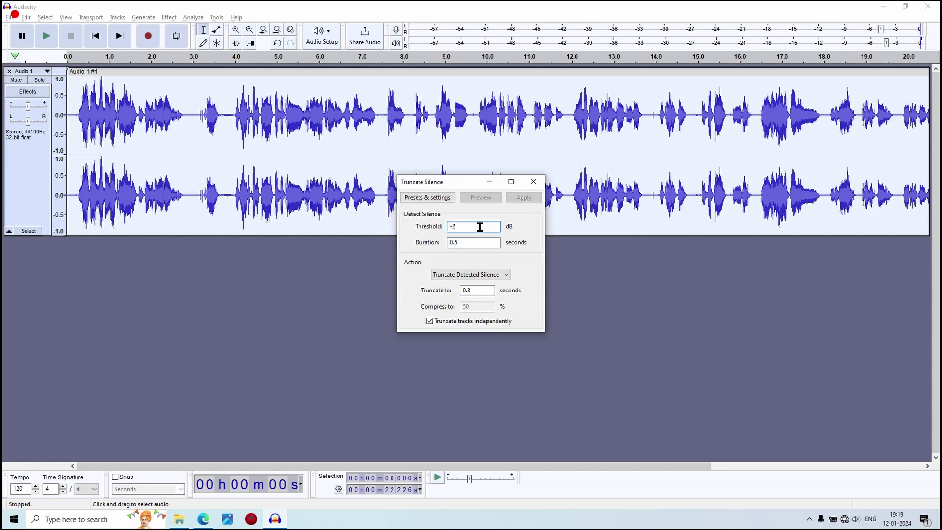
{"action": "type", "text": "4"}
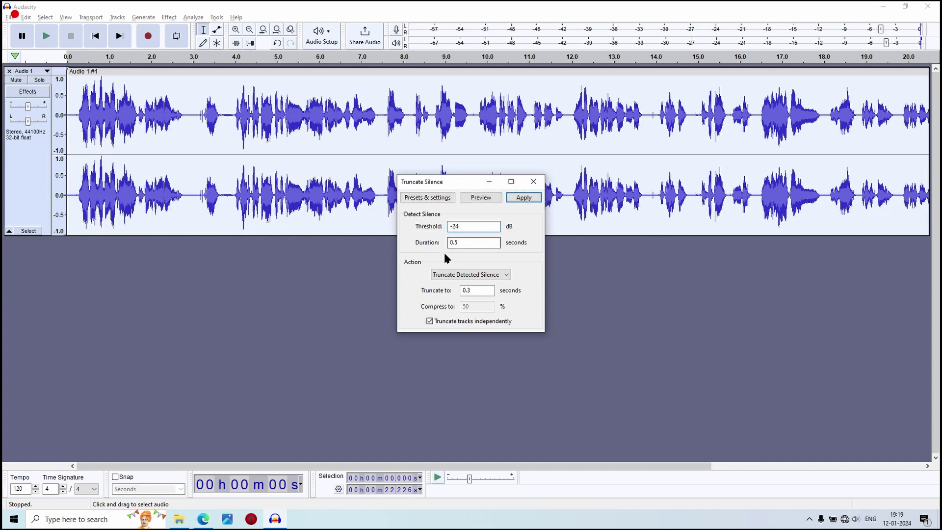
{"action": "left_click", "coordinate": [523, 198]}
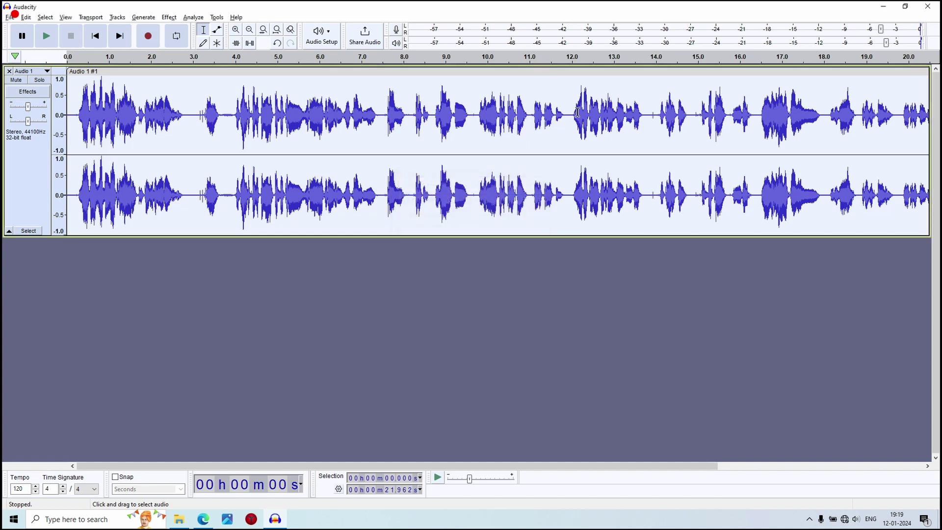
Step: Play the truncated clip from about 4.1 s to check how the speech flows
{"action": "left_click", "coordinate": [506, 143]}
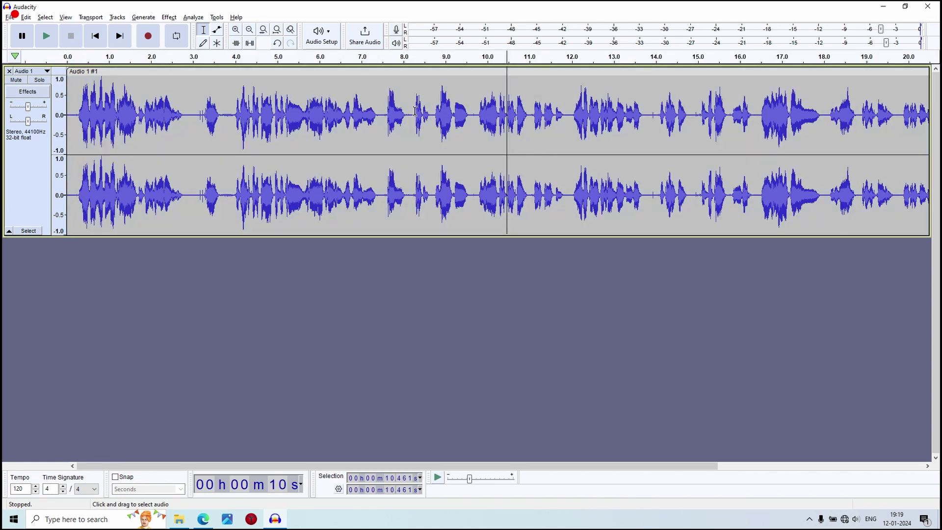
{"action": "left_click", "coordinate": [415, 111]}
{"action": "left_click", "coordinate": [241, 124]}
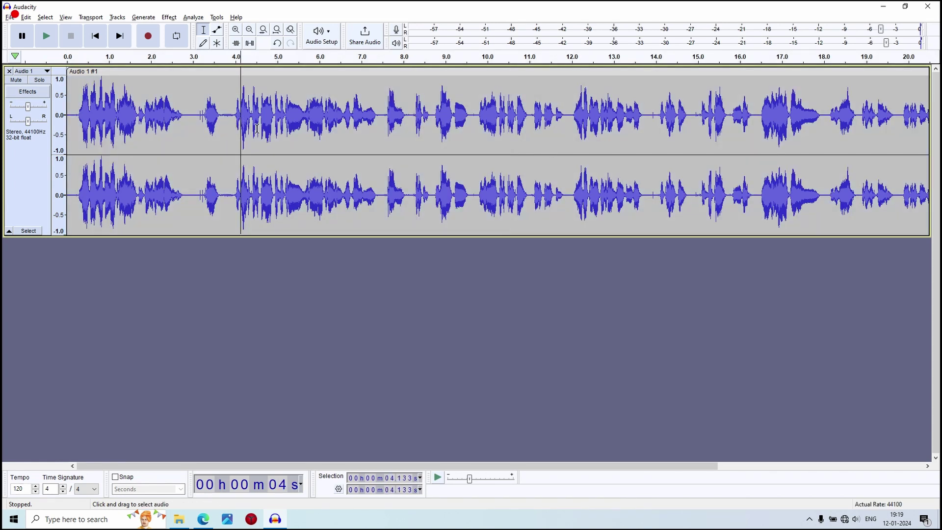
{"action": "key", "text": "space"}
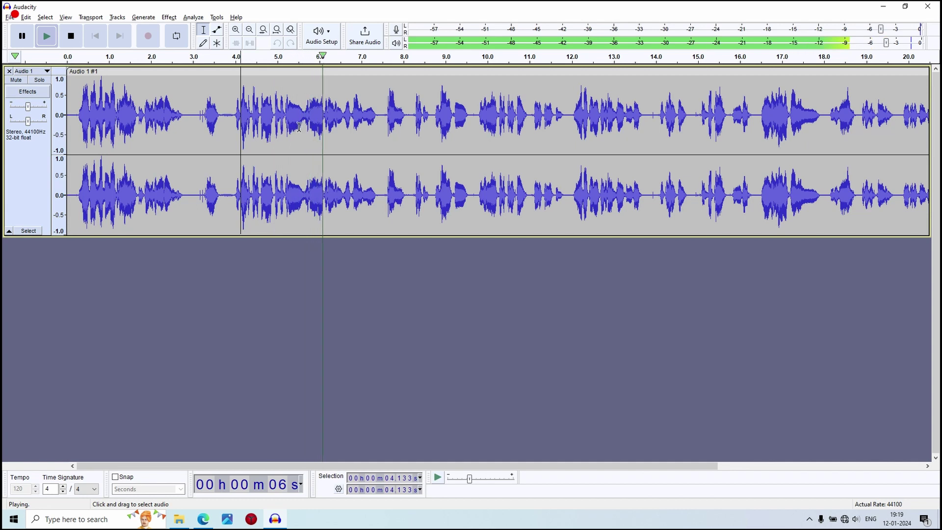
{"action": "key", "text": "space"}
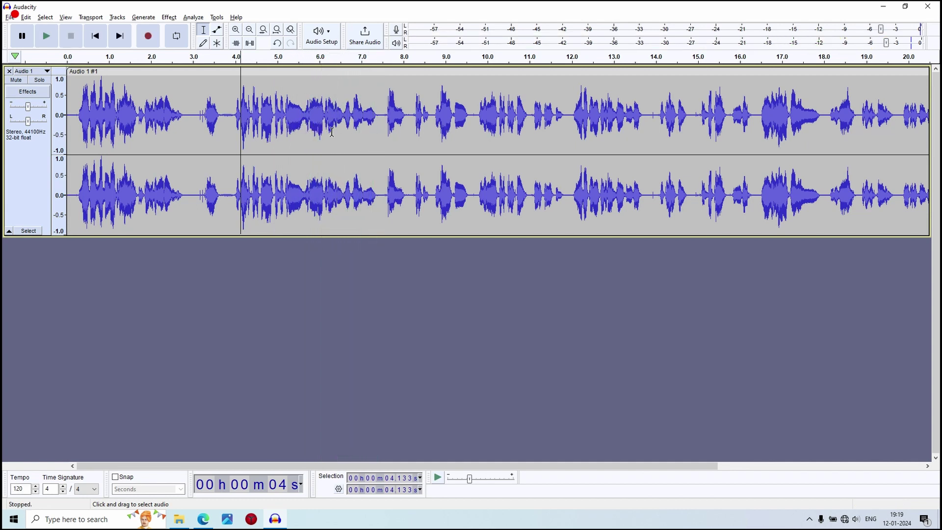